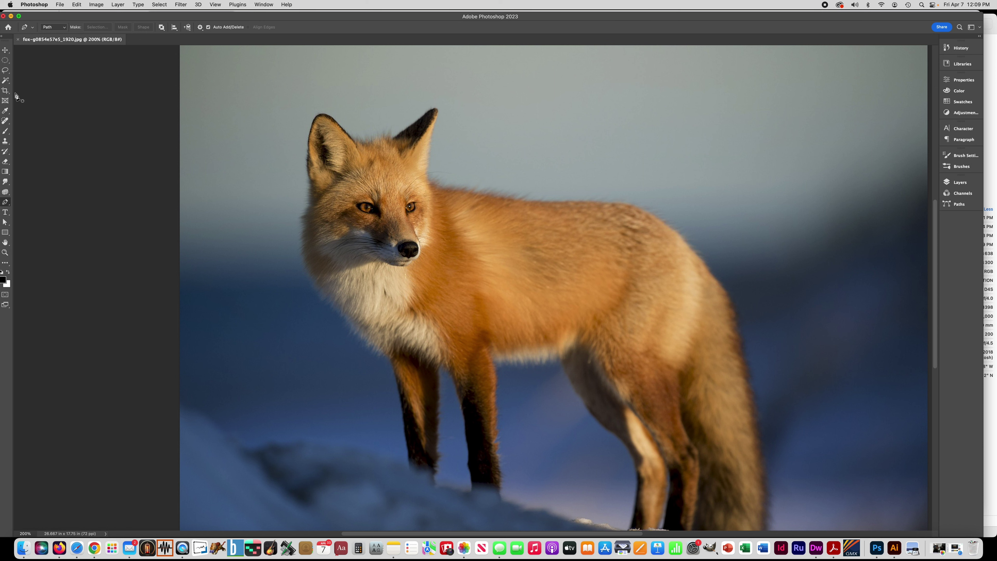
# Crop the photo to a narrow portrait frame around the fox's head and chest, then zoom in on the head.
pyautogui.click(3, 92)
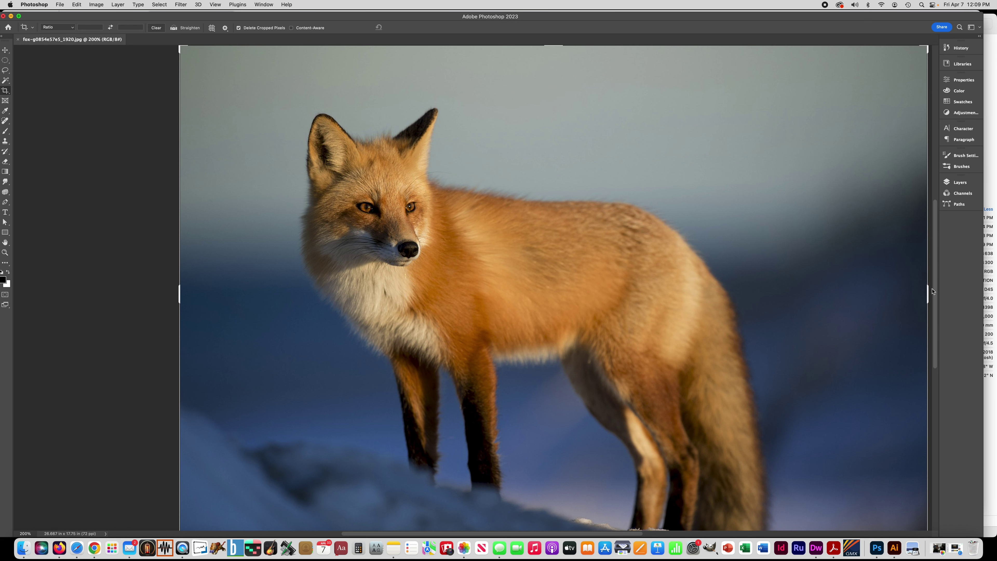
pyautogui.moveTo(927, 291); pyautogui.dragTo(752, 292)
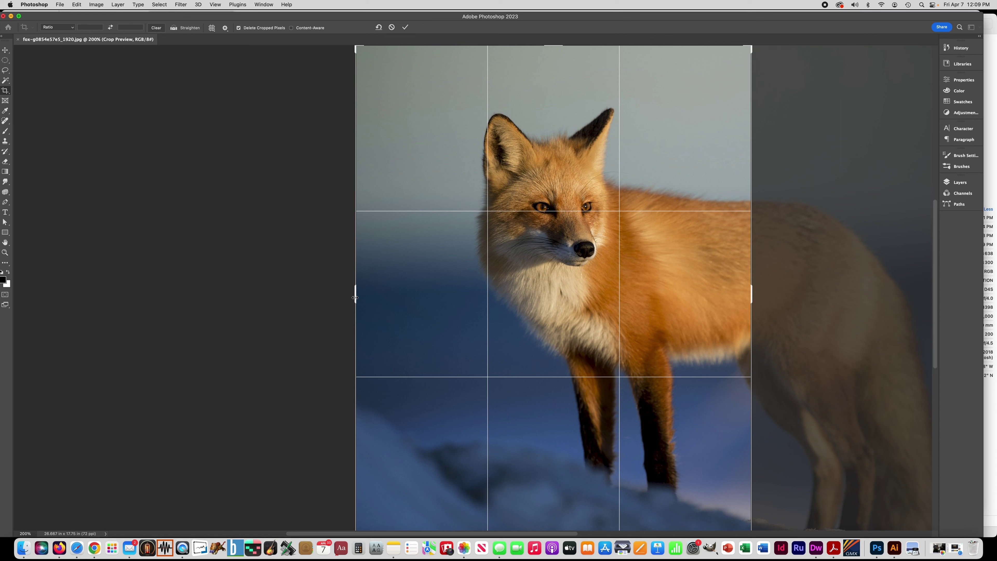
pyautogui.moveTo(355, 297); pyautogui.dragTo(359, 292)
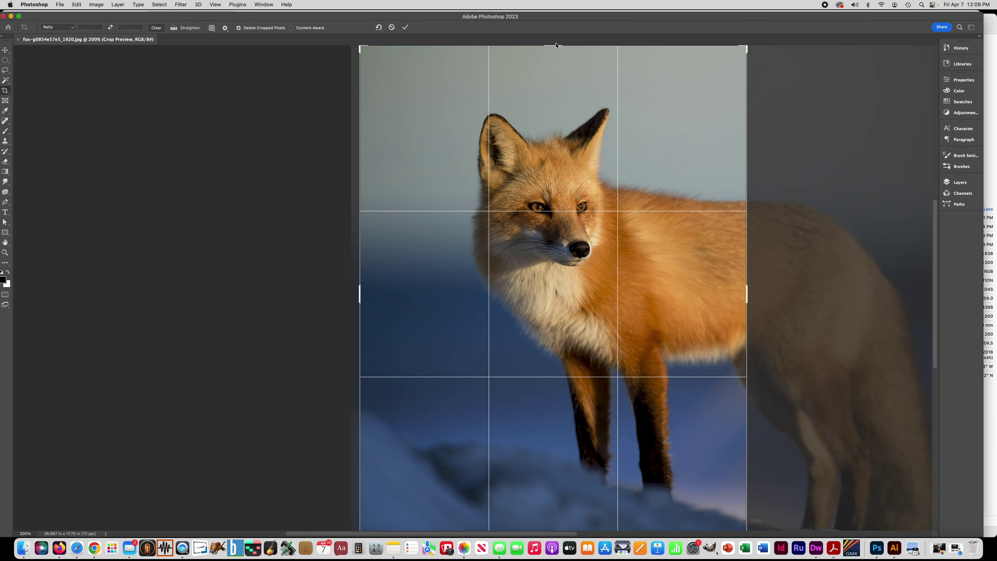
pyautogui.click(405, 27)
pyautogui.scroll(1, 564, 263)
pyautogui.moveTo(564, 263); pyautogui.dragTo(374, 291)
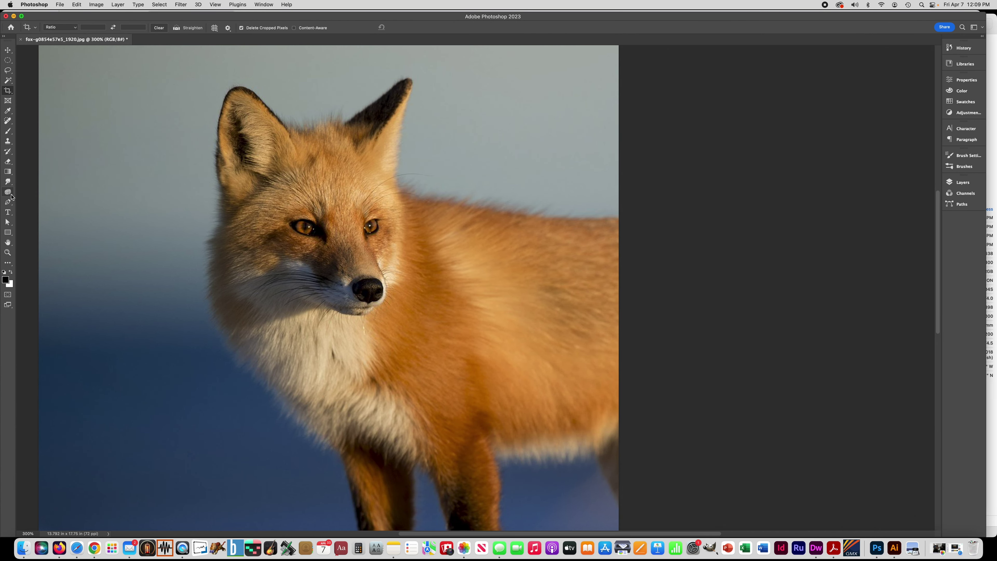
# Switch to the Pen tool to outline the dark part of the right ear.
pyautogui.click(7, 202)
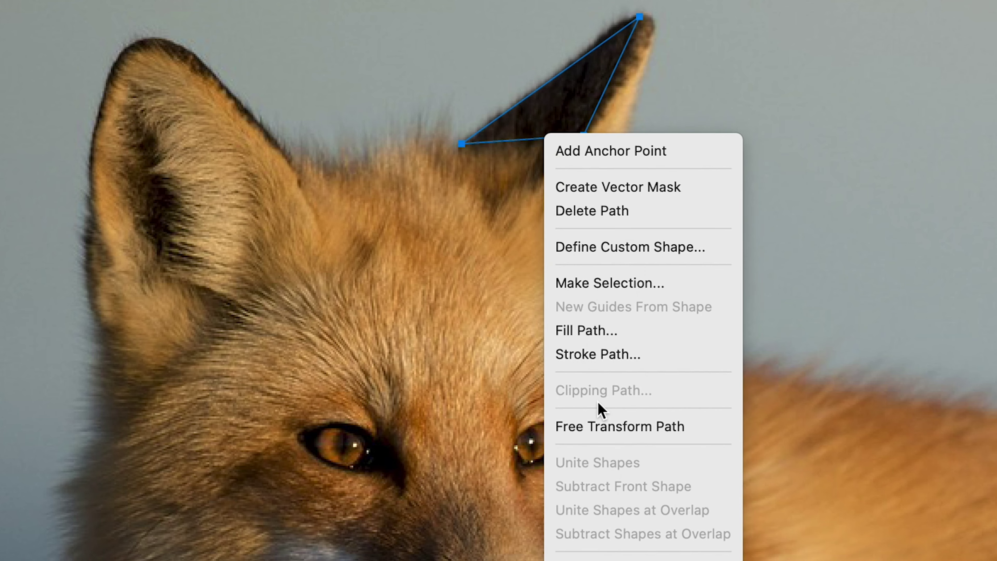
# Convert the ear path to an unfeathered selection and apply Filter > Blur > Average.
pyautogui.click(598, 283)
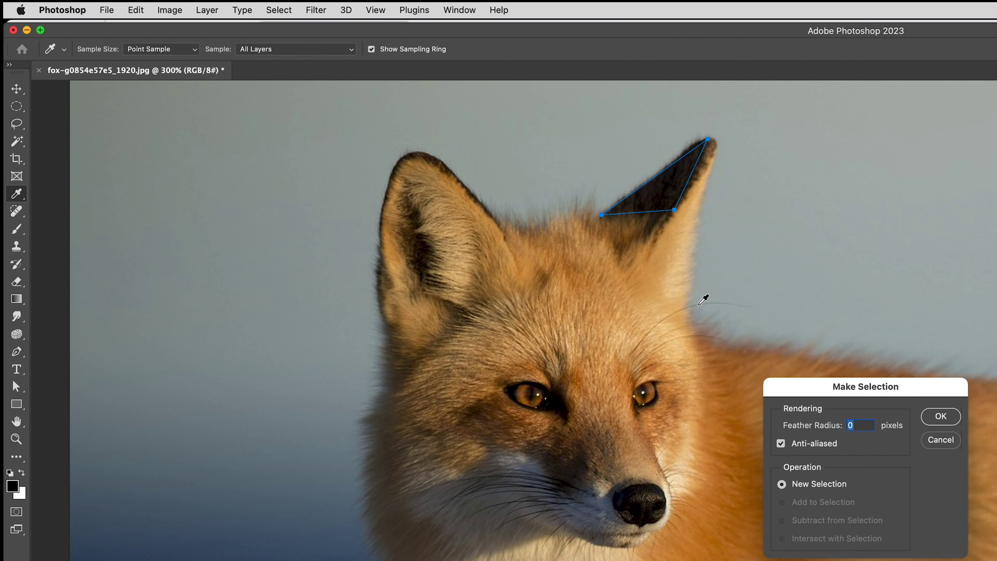
pyautogui.click(941, 416)
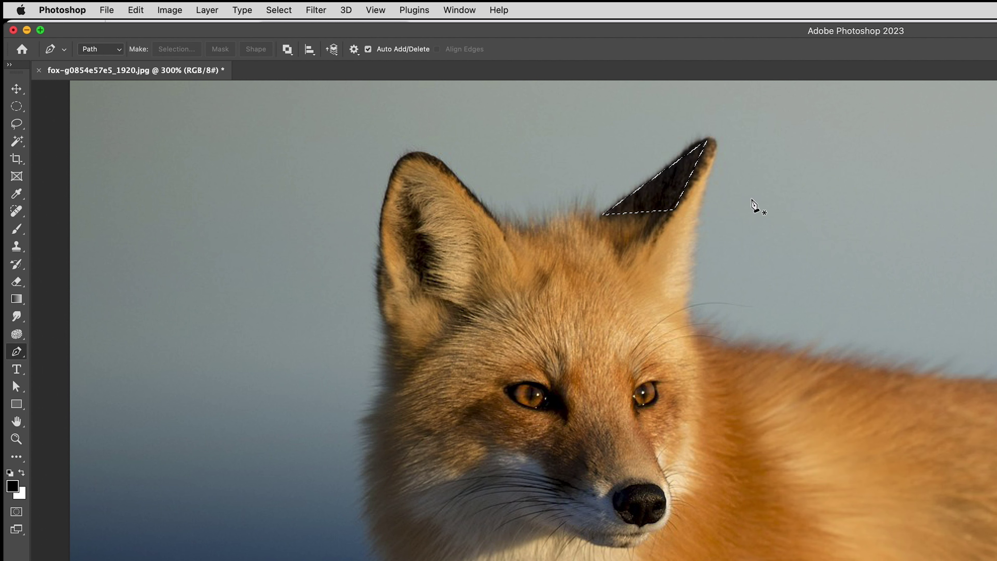
pyautogui.click(312, 10)
pyautogui.moveTo(338, 208)
pyautogui.moveTo(333, 184)
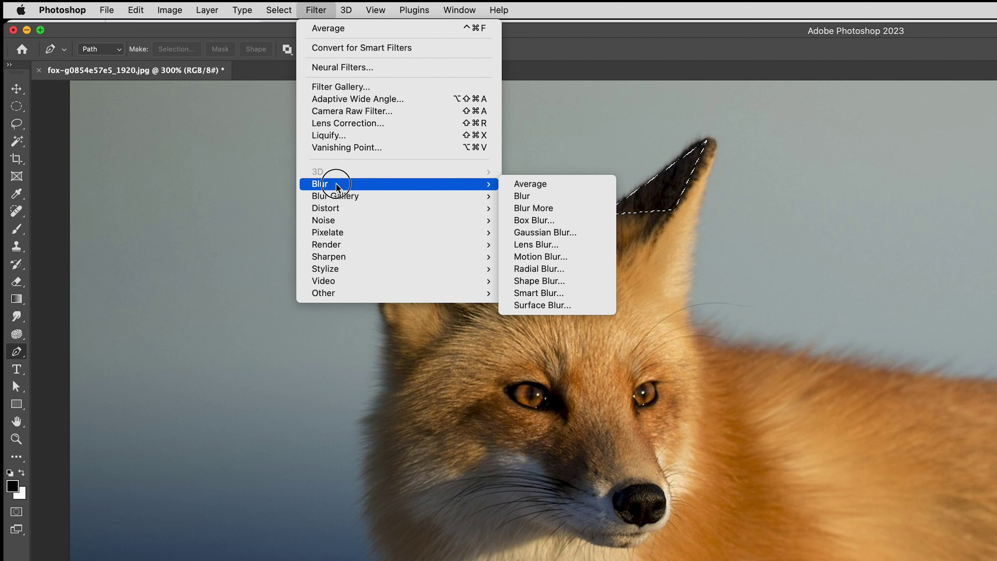
pyautogui.click(543, 184)
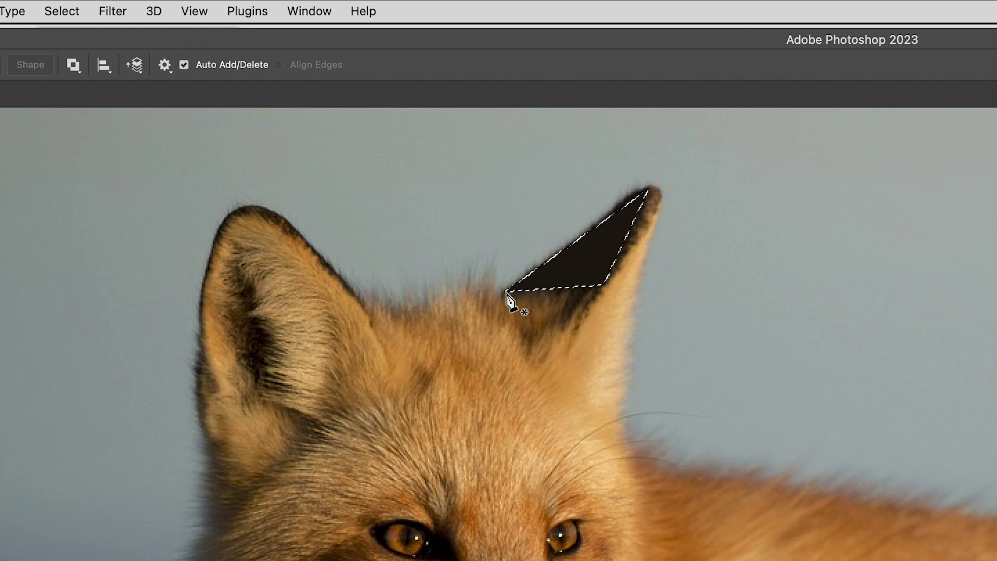
# Draw a closed three-point triangle path just below the flat ear triangle.
pyautogui.click(506, 293)
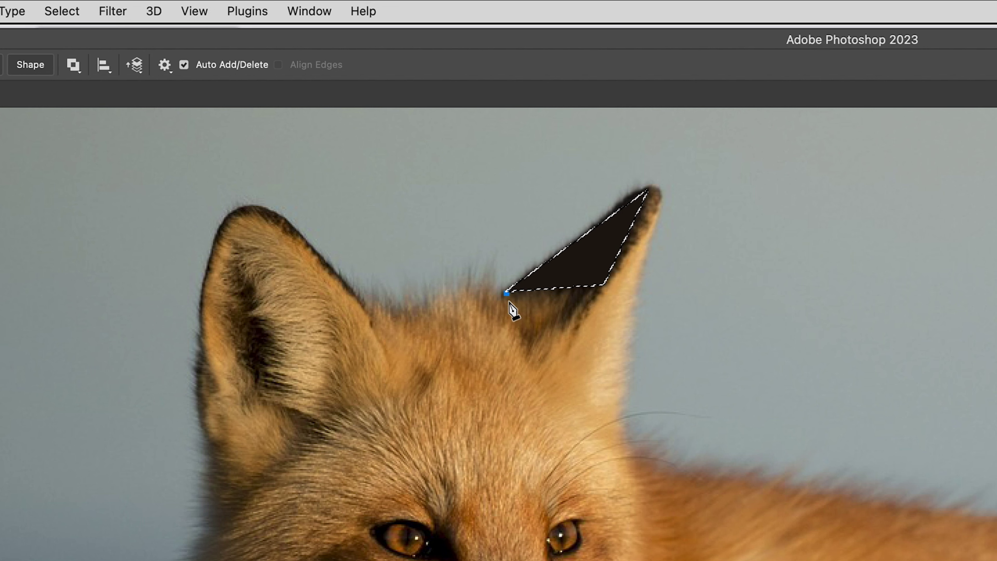
pyautogui.click(531, 346)
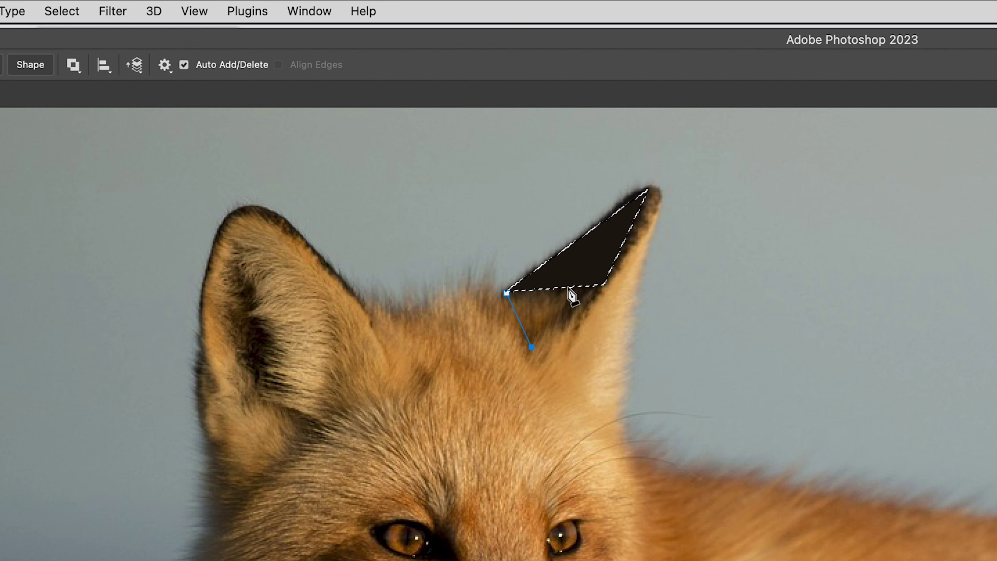
pyautogui.click(567, 289)
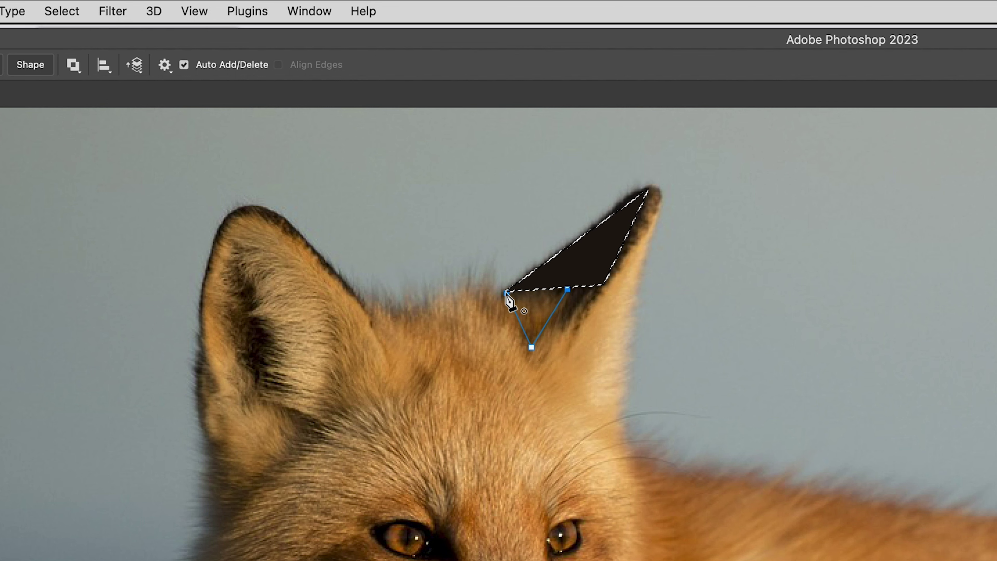
pyautogui.click(505, 293)
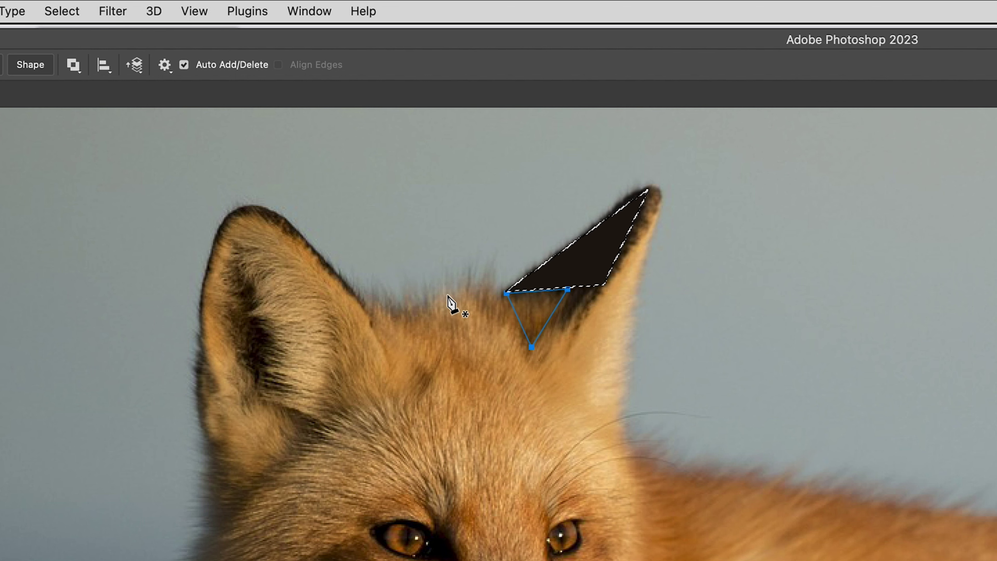
# Zoom in and snap the new path's top-right and left corners onto the flat triangle's corners.
pyautogui.keyDown('super'); pyautogui.click(545, 307); pyautogui.keyUp('super')
pyautogui.keyDown('super'); pyautogui.click(536, 312); pyautogui.keyUp('super')
pyautogui.keyDown('super'); pyautogui.click(537, 312); pyautogui.keyUp('super')
pyautogui.keyDown('super'); pyautogui.click(537, 312); pyautogui.keyUp('super')
pyautogui.keyDown('super'); pyautogui.click(536, 312); pyautogui.keyUp('super')
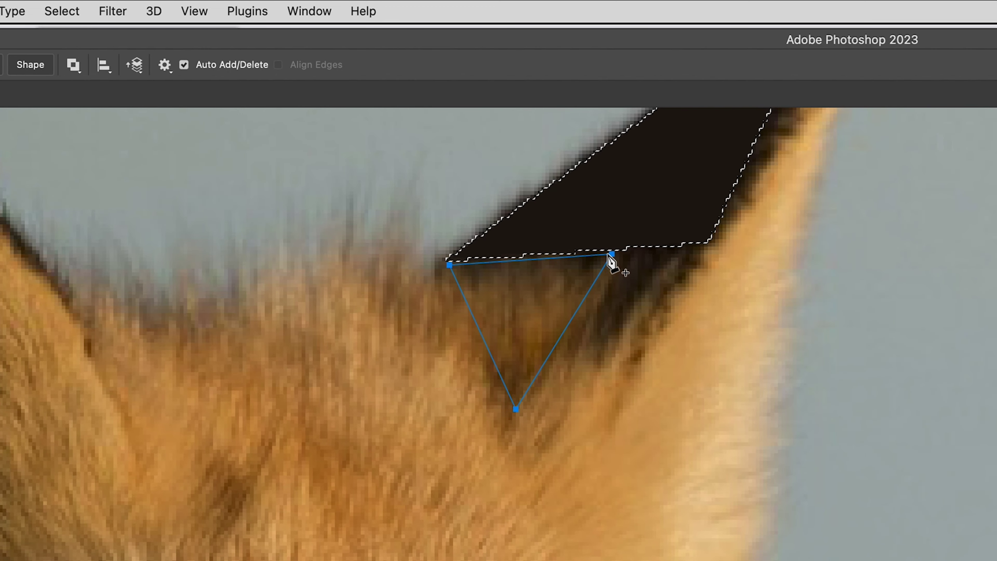
pyautogui.click(578, 256)
pyautogui.press('super+z')
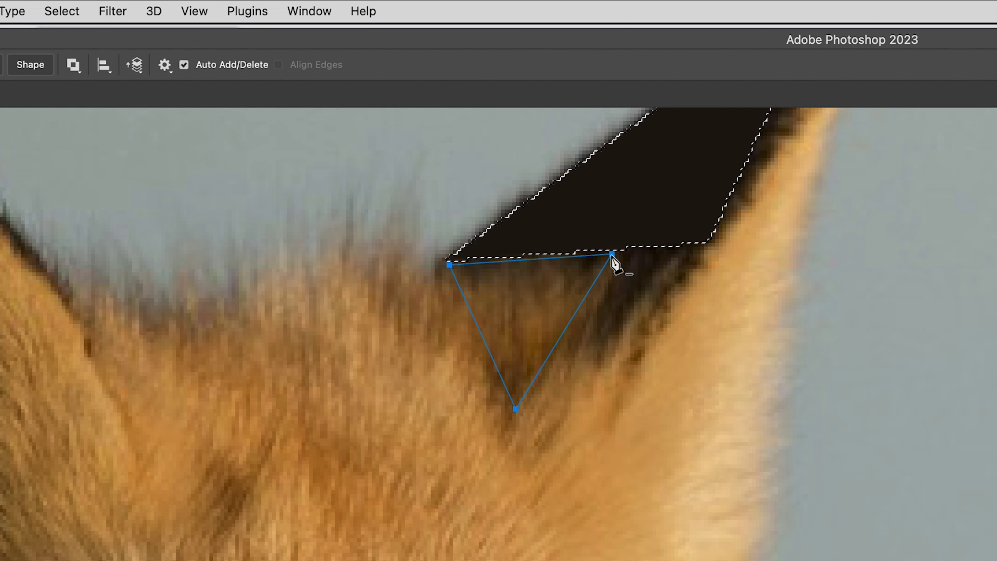
pyautogui.keyDown('super'); pyautogui.click(640, 282); pyautogui.keyUp('super')
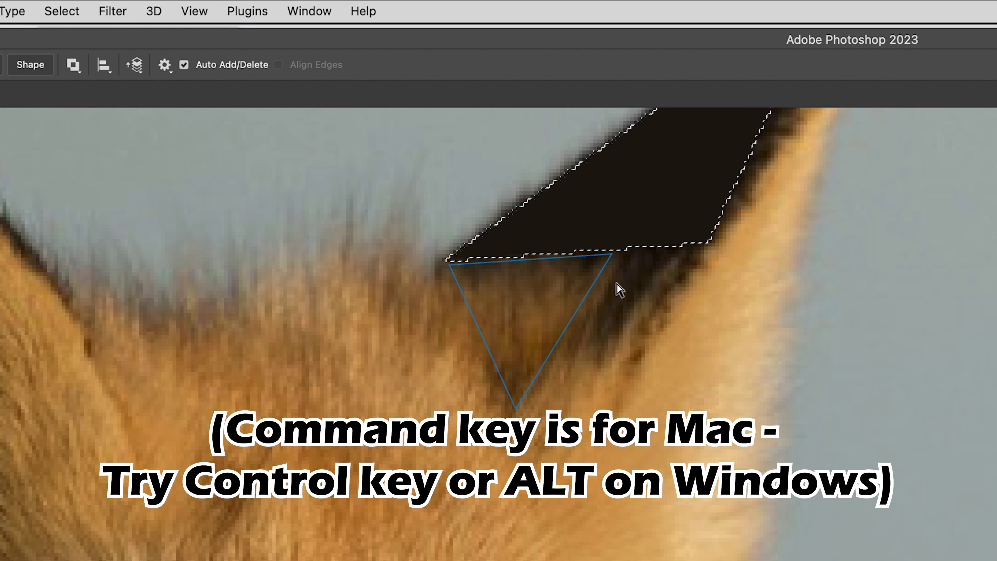
pyautogui.keyDown('super'); pyautogui.click(600, 276); pyautogui.keyUp('super')
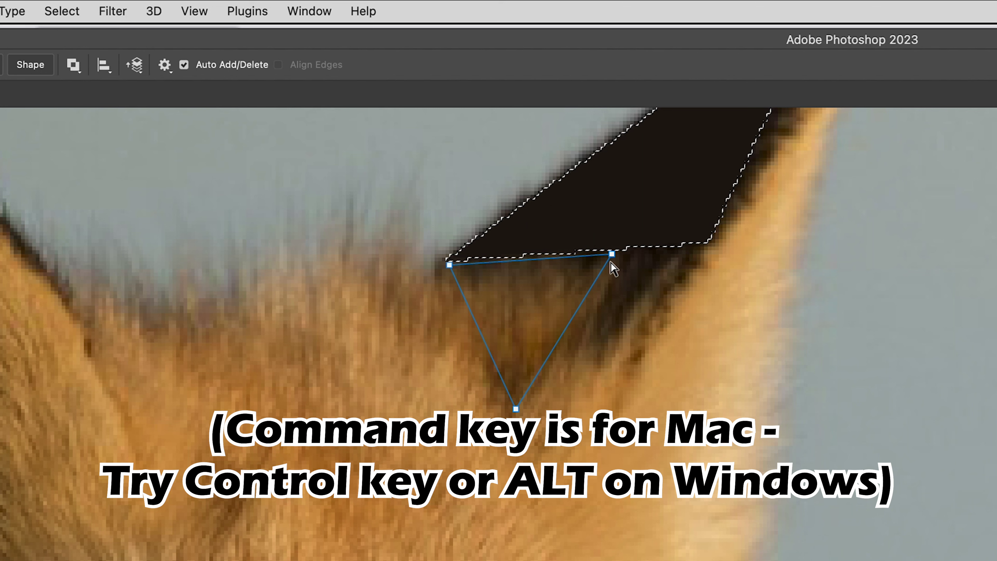
pyautogui.keyDown('super'); pyautogui.click(611, 255); pyautogui.keyUp('super')
pyautogui.moveTo(612, 254)
pyautogui.mouseDown()
pyautogui.moveTo(625, 285)
pyautogui.moveTo(636, 261)
pyautogui.moveTo(622, 253)
pyautogui.mouseUp()
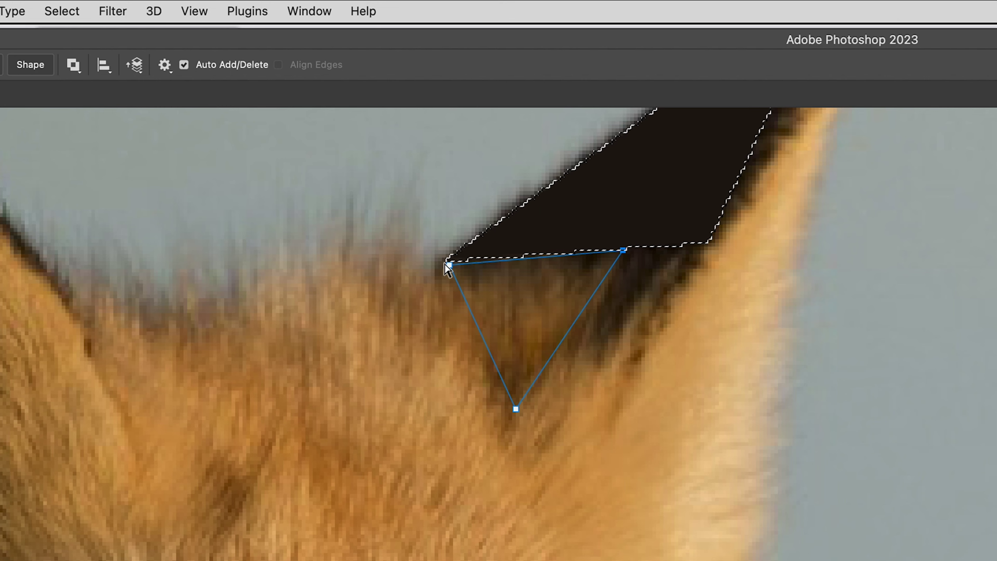
pyautogui.moveTo(450, 267); pyautogui.dragTo(446, 259)
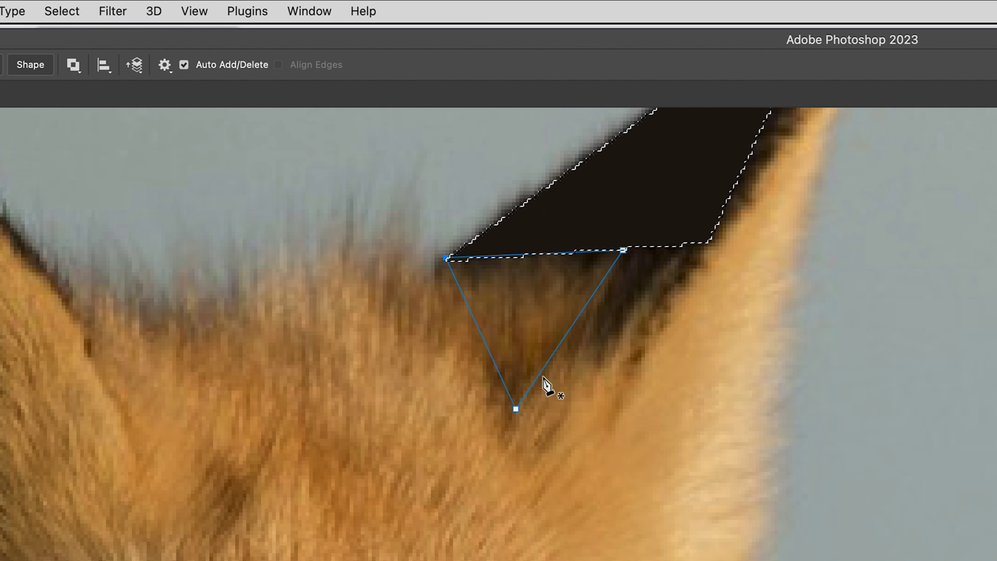
# Convert the new triangle path to a selection and apply Filter > Blur > Average.
pyautogui.rightClick(491, 356)
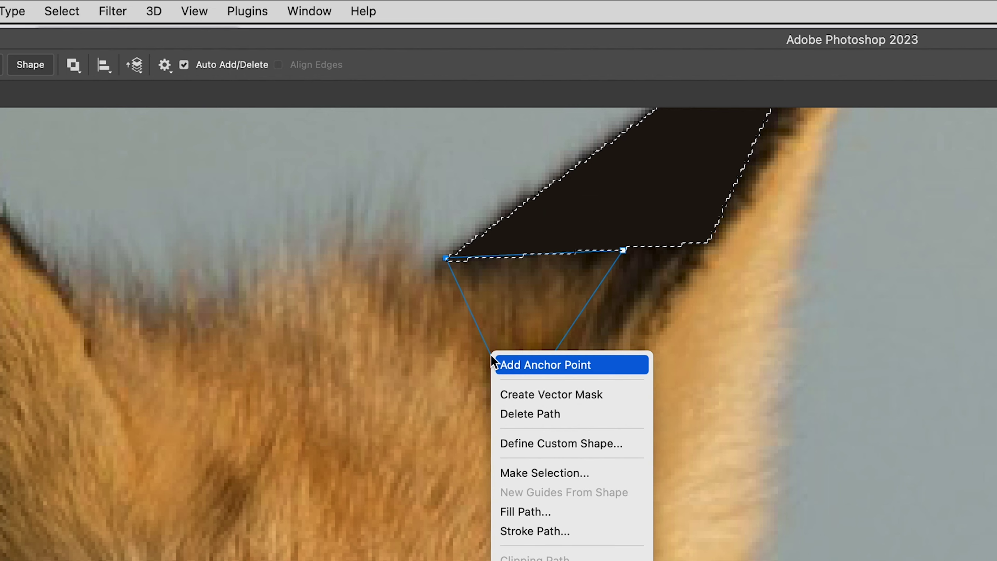
pyautogui.click(535, 472)
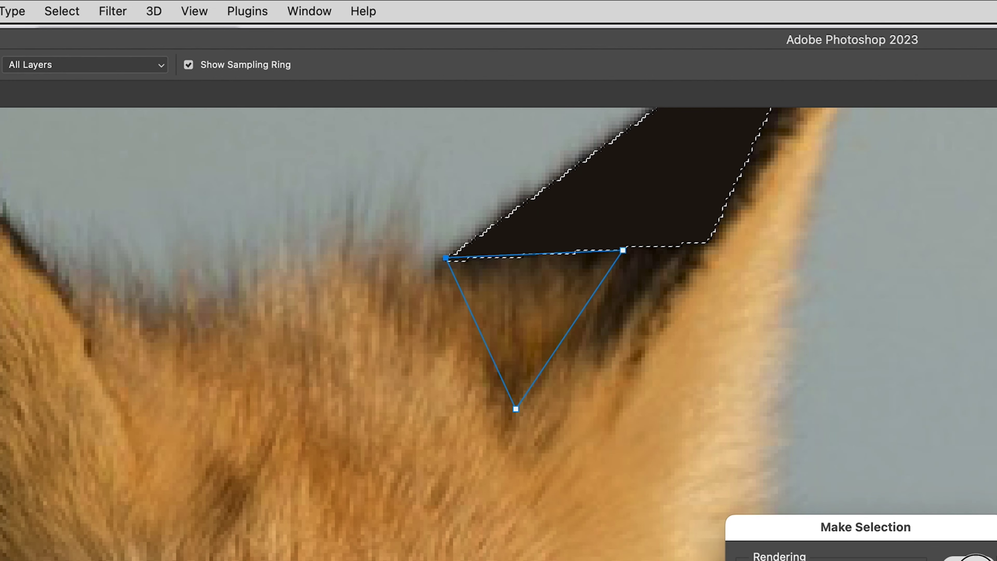
pyautogui.click(967, 558)
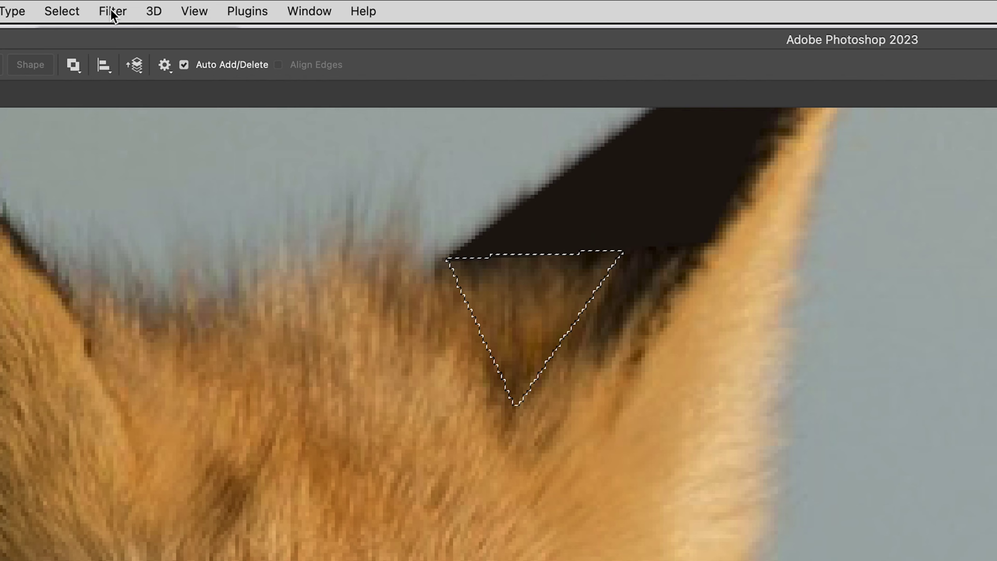
pyautogui.click(113, 11)
pyautogui.click(210, 259)
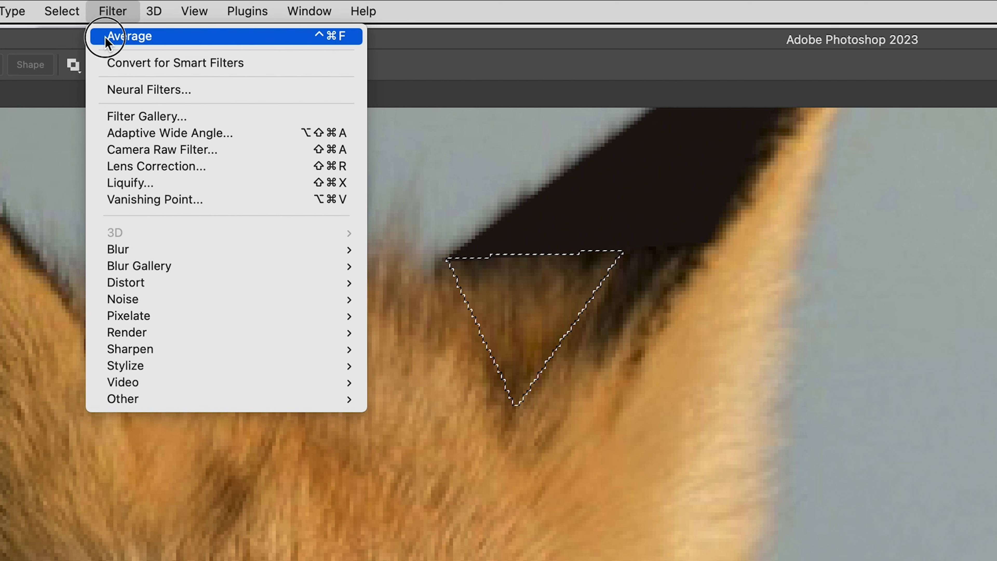
pyautogui.click(333, 41)
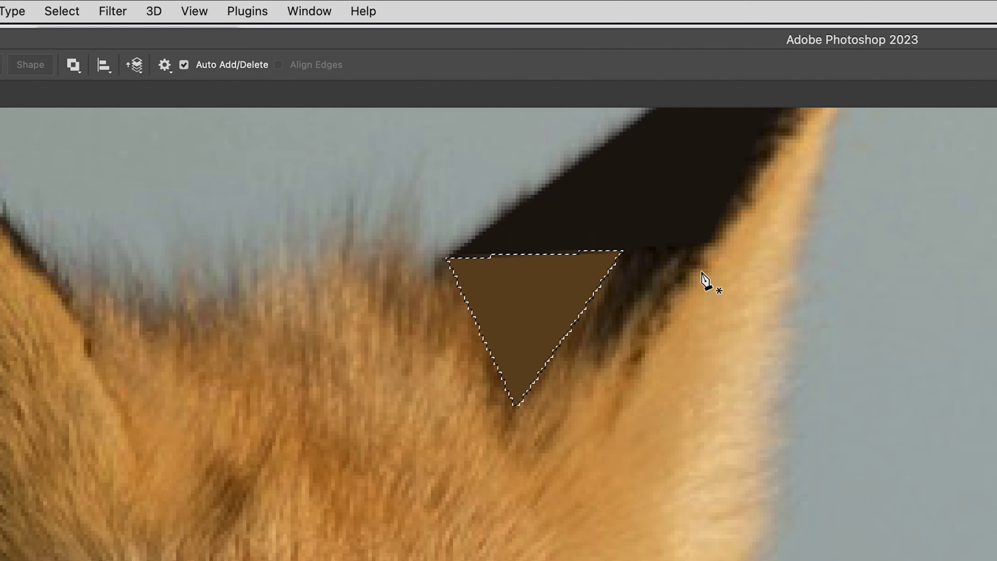
# Draw a narrow triangle path from the ear's dark edge to the first triangle's corner.
pyautogui.click(707, 243)
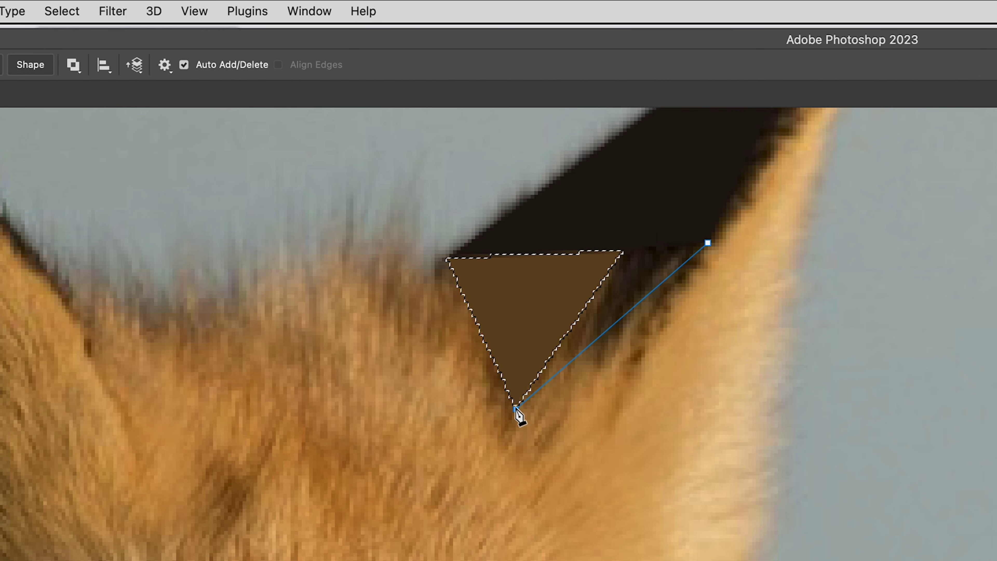
pyautogui.click(623, 250)
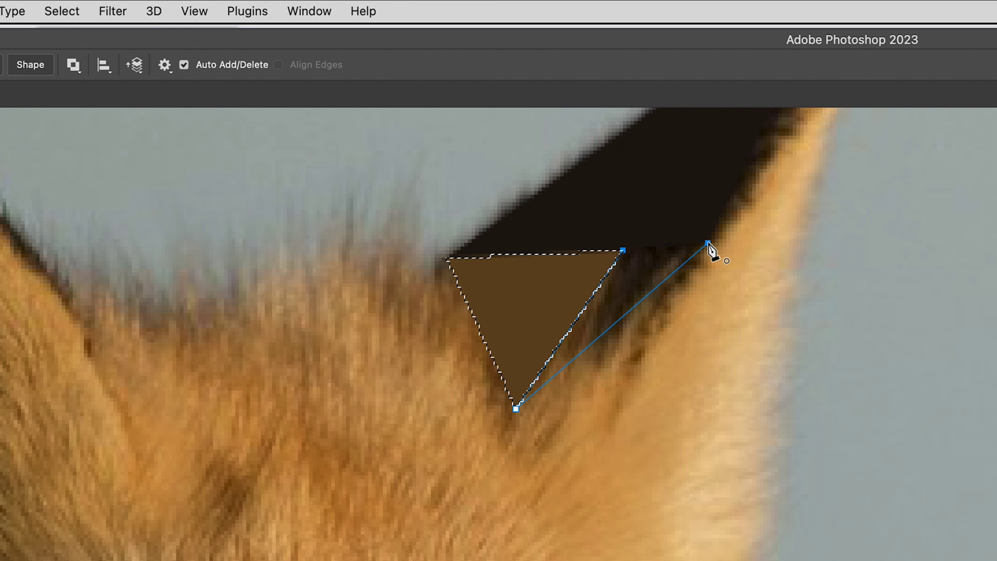
pyautogui.click(707, 243)
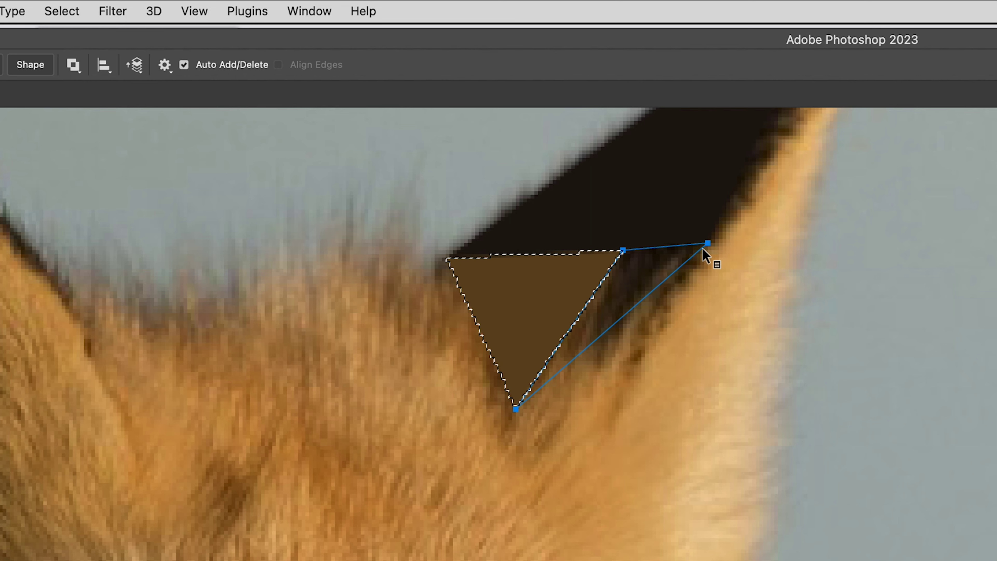
# Turn the narrow path into a selection, fill it with Average, and deselect.
pyautogui.rightClick(703, 248)
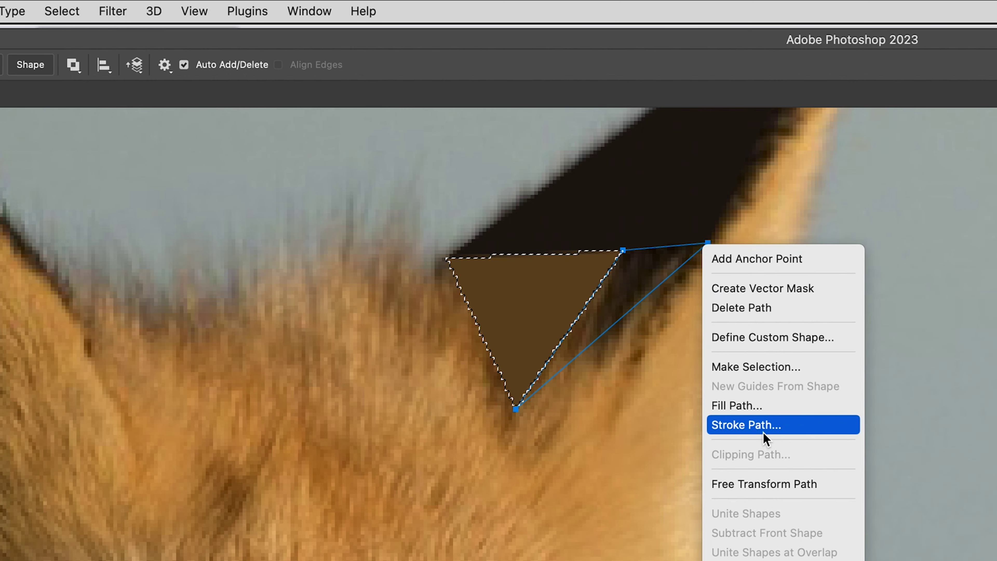
pyautogui.click(756, 367)
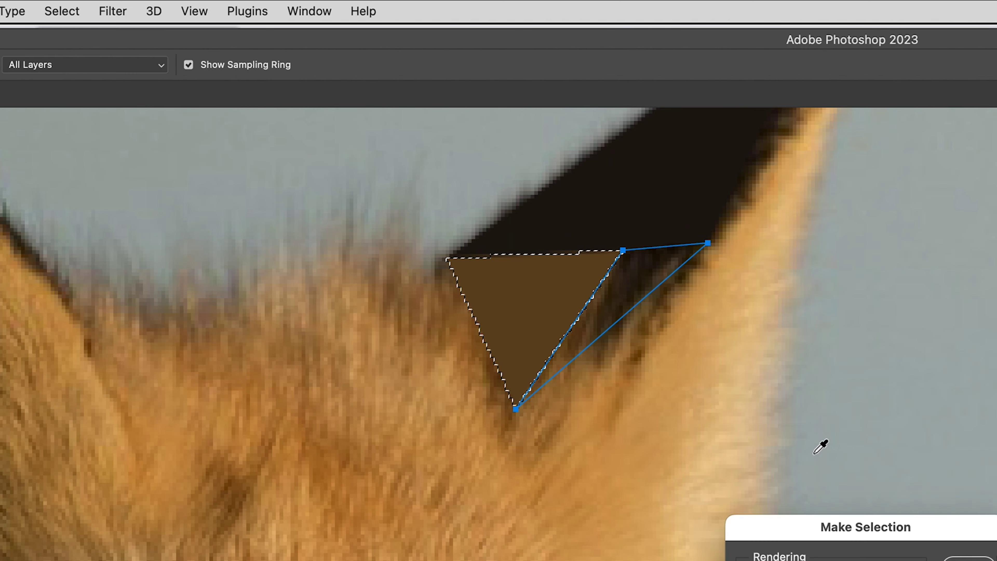
pyautogui.press('Return')
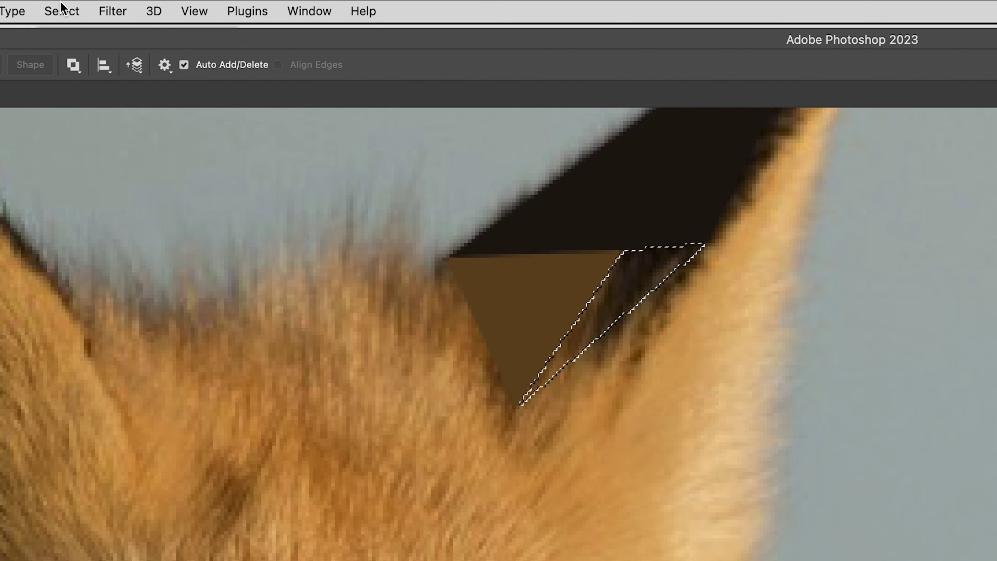
pyautogui.click(101, 11)
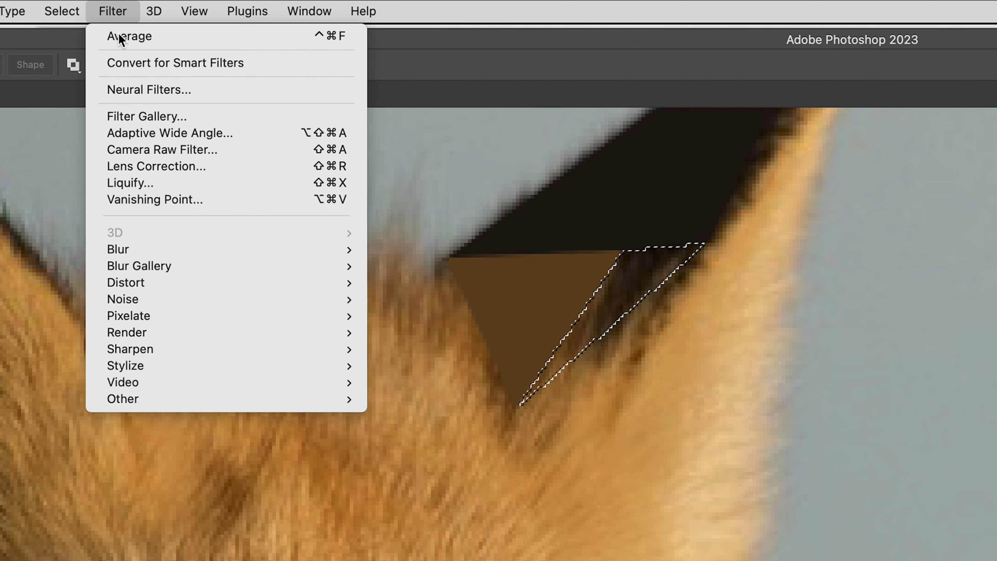
pyautogui.click(121, 38)
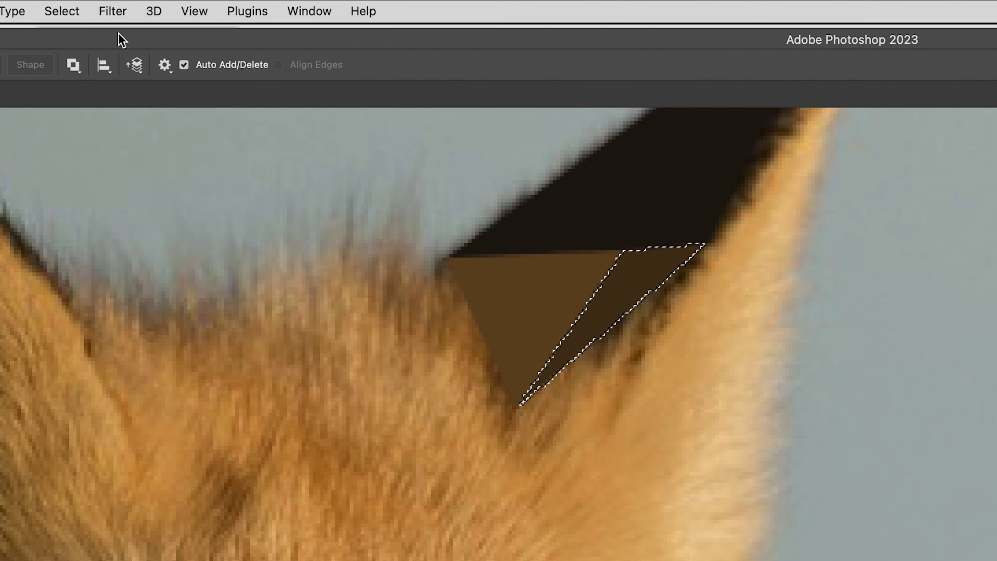
pyautogui.keyDown('ctrl'); pyautogui.click(414, 294); pyautogui.keyUp('ctrl')
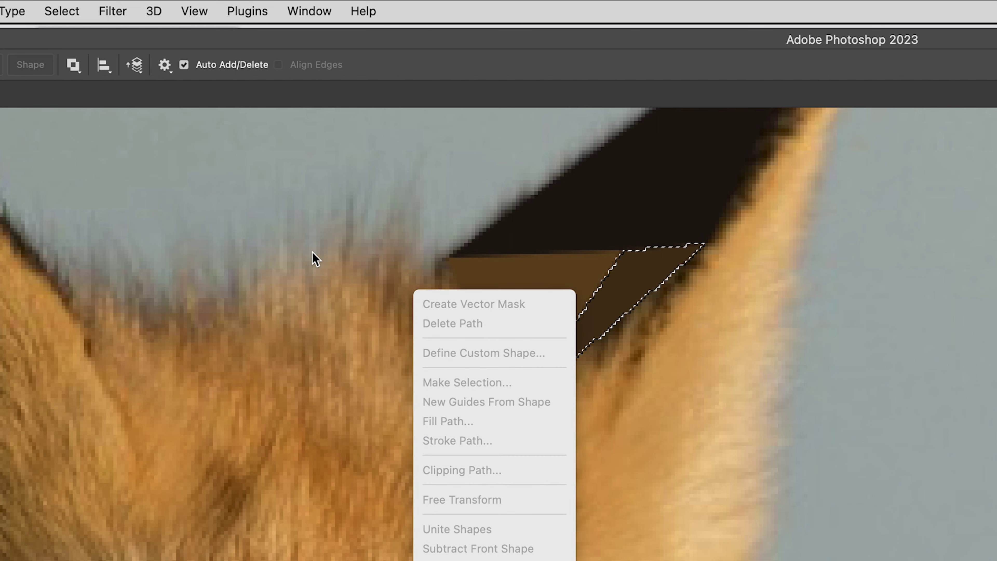
pyautogui.press('Escape')
pyautogui.press('super+d')
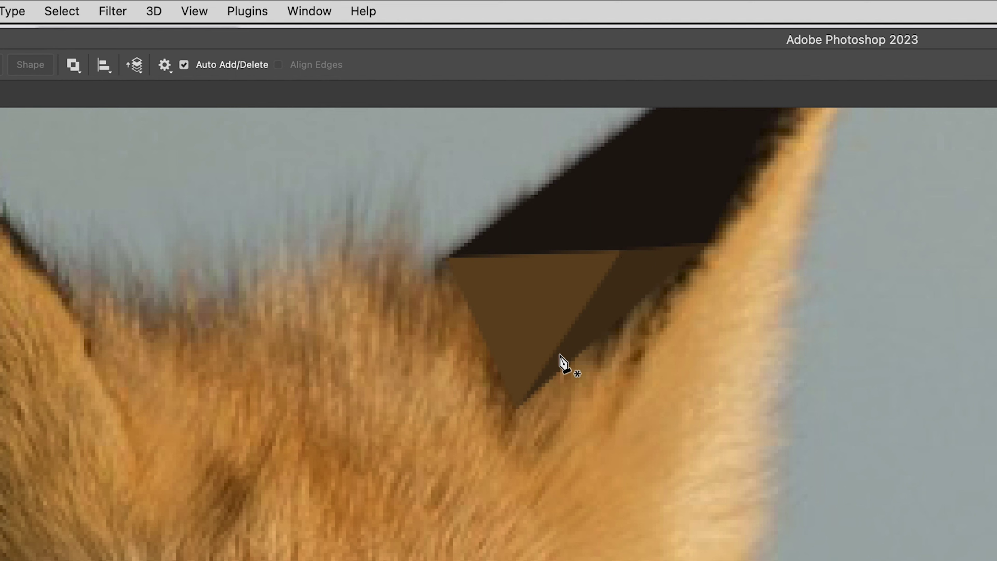
# Outline a triangle in the fur left of the first brown triangle and convert it to a selection.
pyautogui.click(516, 409)
pyautogui.click(437, 268)
pyautogui.click(361, 283)
pyautogui.rightClick(488, 387)
pyautogui.click(537, 507)
pyautogui.press('Return')
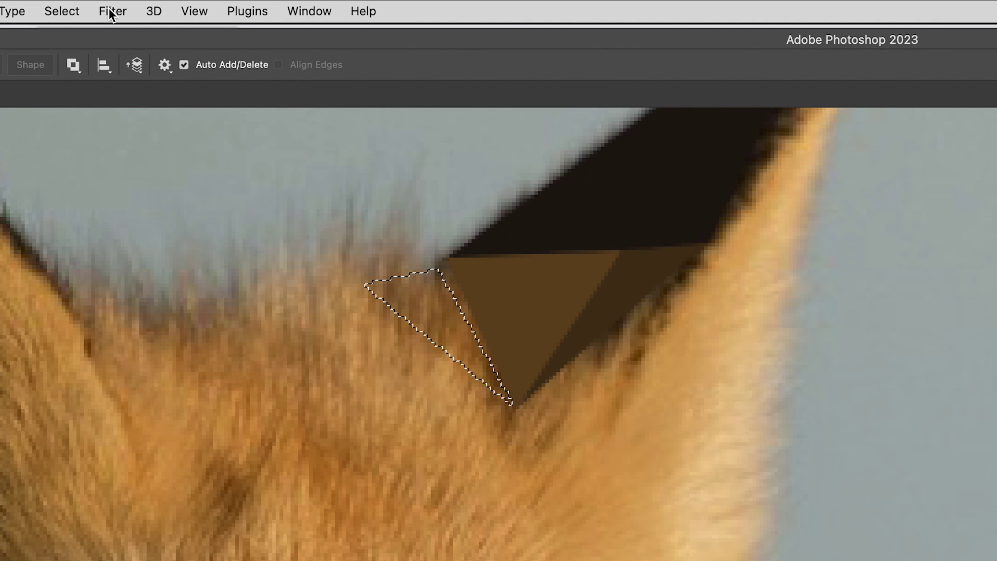
# Fill the left triangle selection with Average and deselect.
pyautogui.click(110, 11)
pyautogui.click(122, 38)
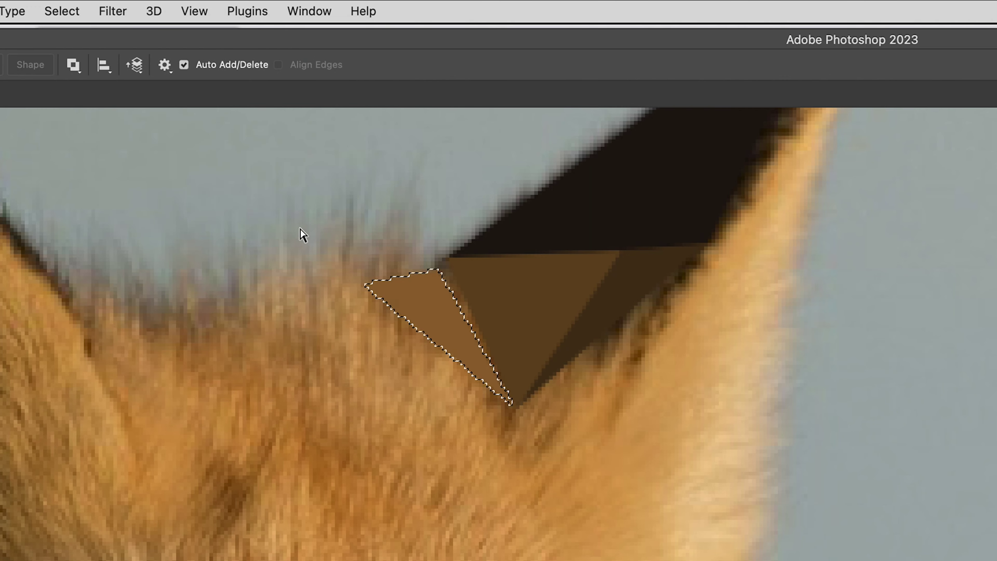
pyautogui.press('super+d')
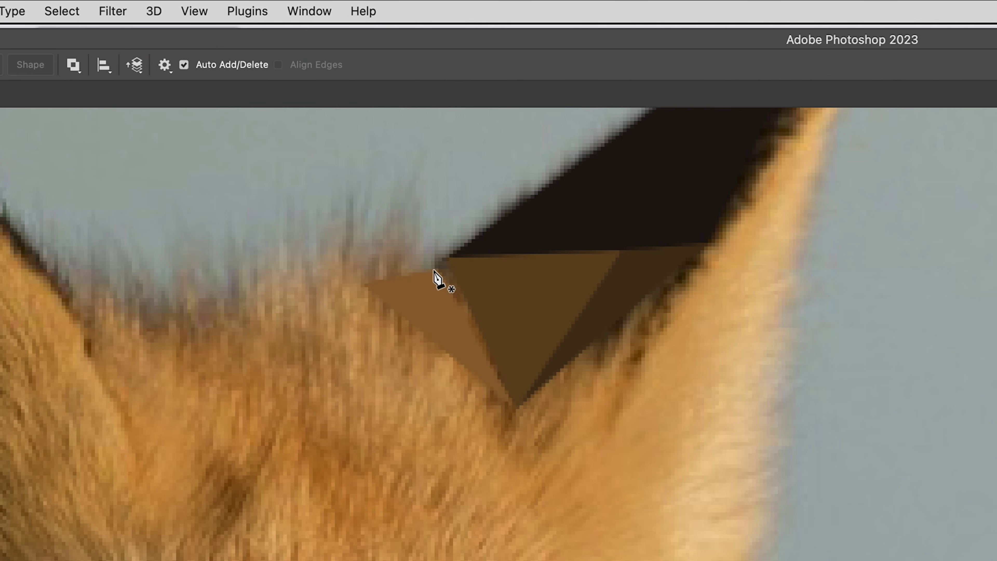
# Outline the thin sliver gap beside it, select it, fill with Average, and deselect.
pyautogui.moveTo(435, 268); pyautogui.dragTo(450, 258)
pyautogui.click(516, 404)
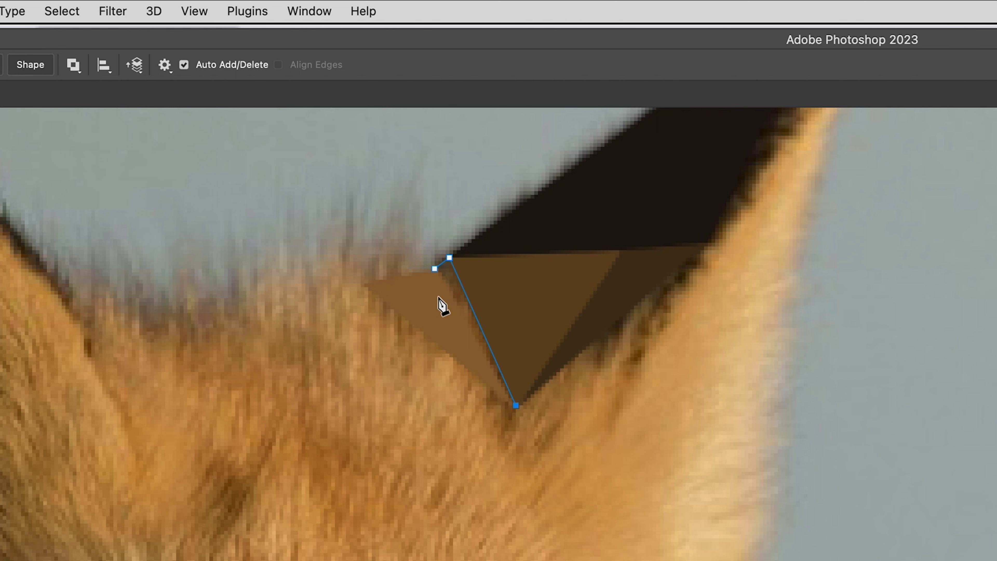
pyautogui.click(434, 268)
pyautogui.rightClick(443, 279)
pyautogui.click(495, 401)
pyautogui.press('Return')
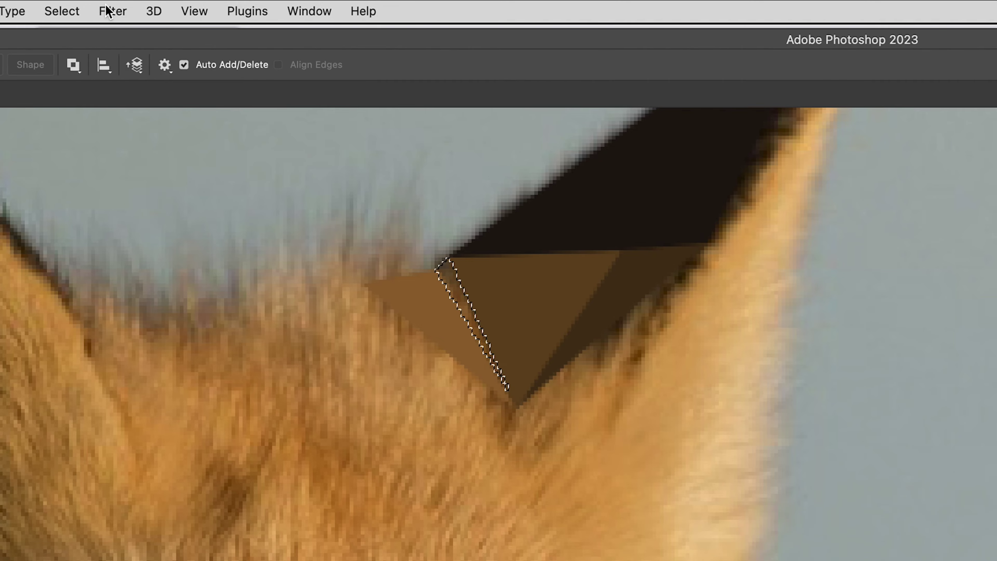
pyautogui.click(110, 10)
pyautogui.click(122, 36)
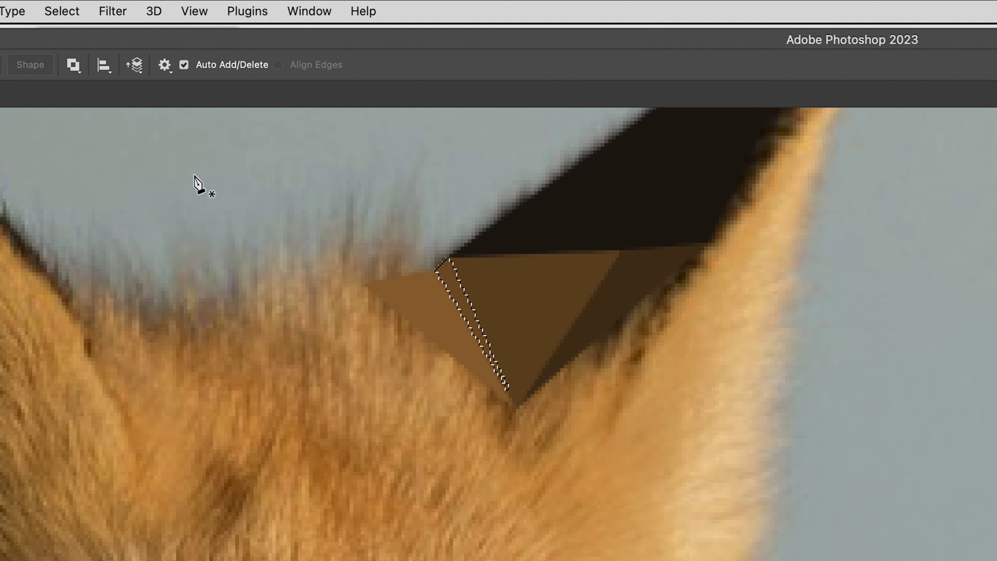
pyautogui.press('super+d')
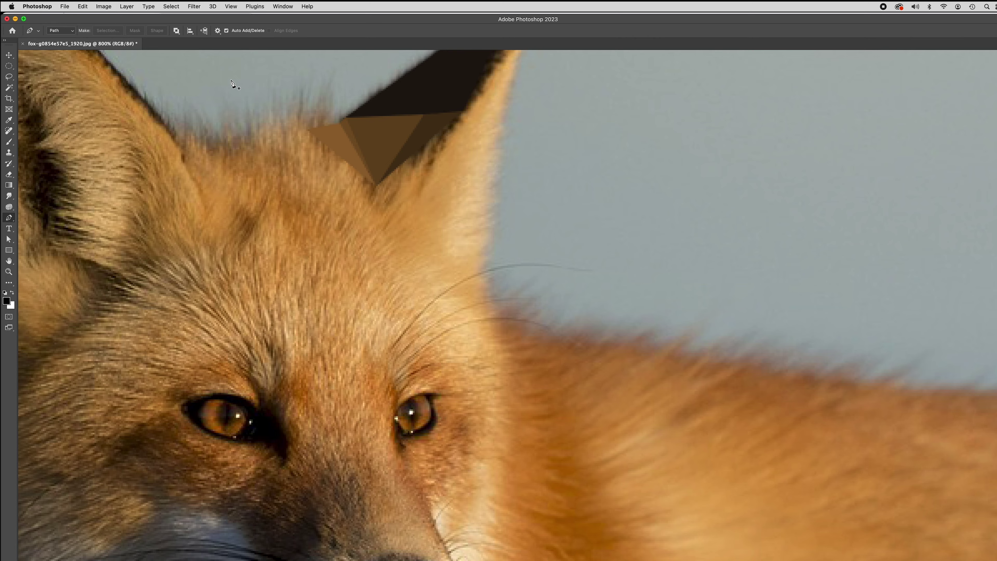
# Zoom out from 800% to 400% to see the whole fox head.
pyautogui.press('super+minus')
pyautogui.press('super+minus')
pyautogui.press('super+minus')
pyautogui.press('super+minus')
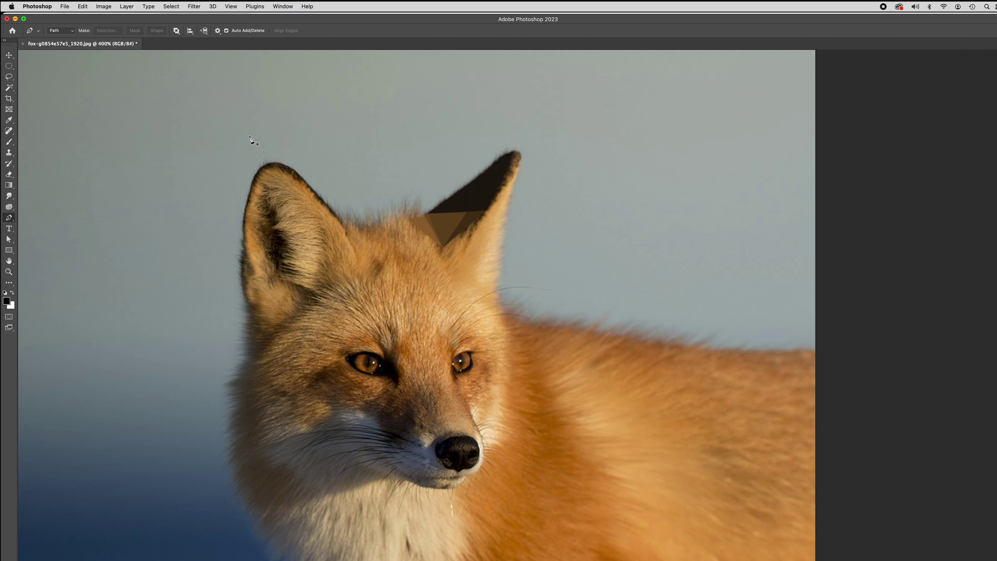